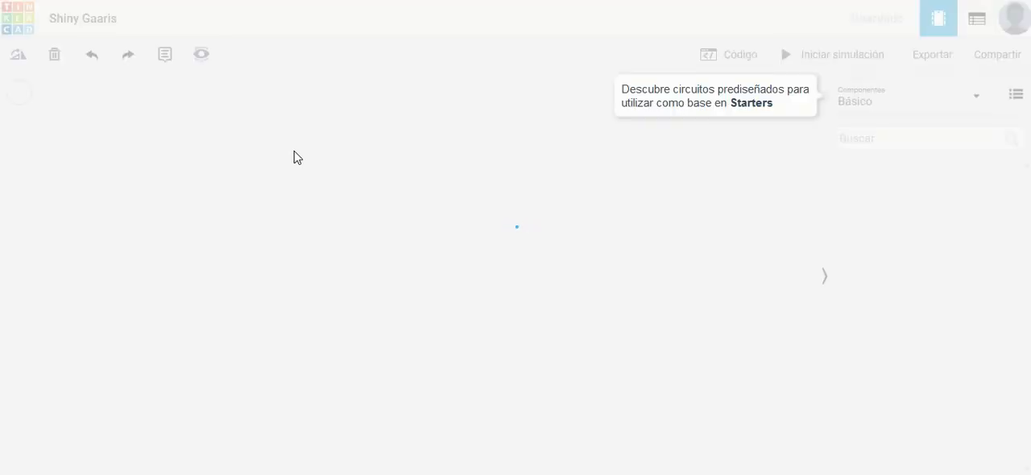
Step: Rename the circuit design as "Práctica 1 EyA"
click(95, 18)
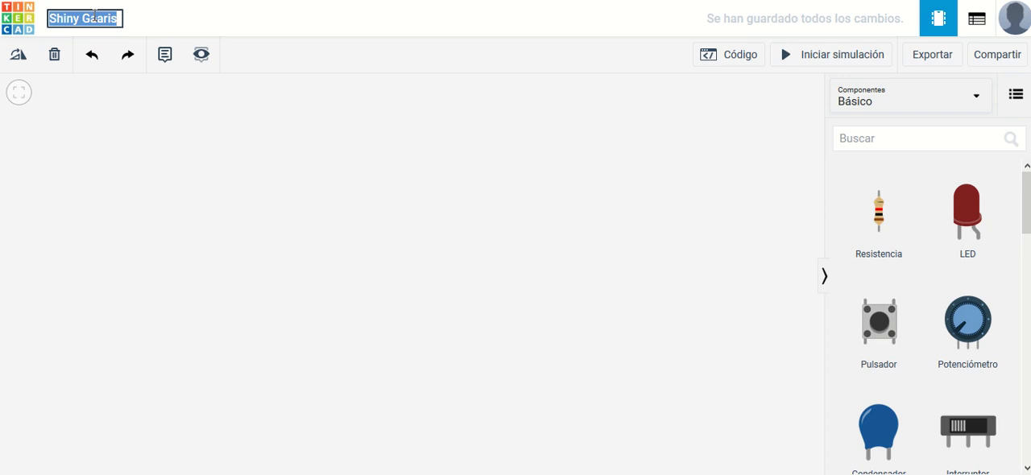
text(Prá)
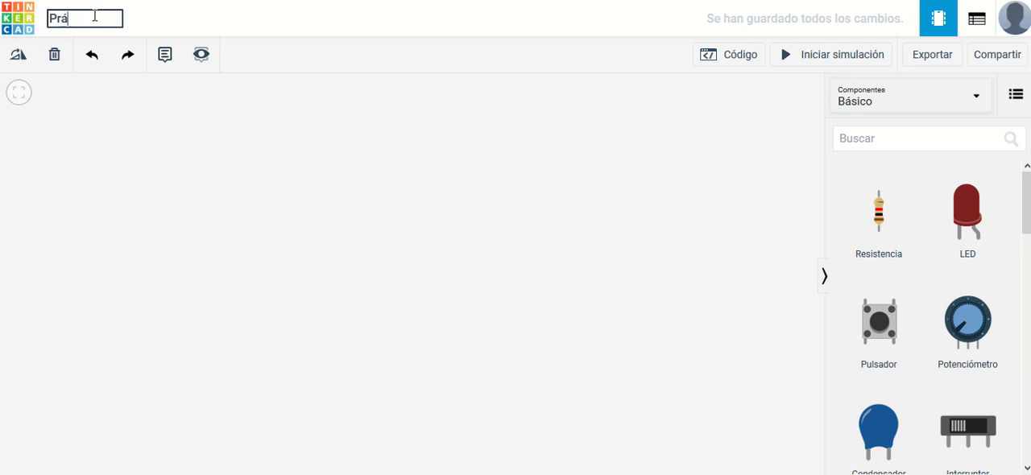
text(ctica 1 EyA)
key(Return)
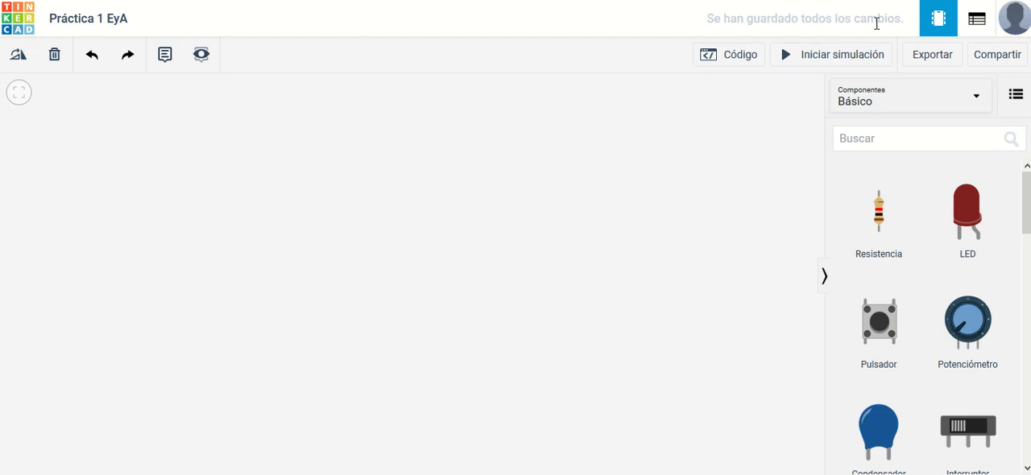
Step: Return to the circuits dashboard and reopen the Práctica 1 EyA design for editing
click(18, 31)
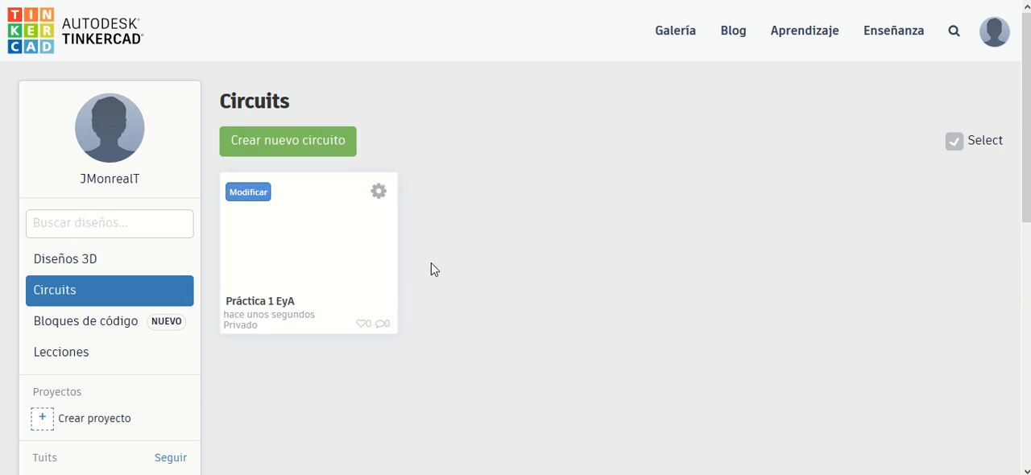
click(254, 193)
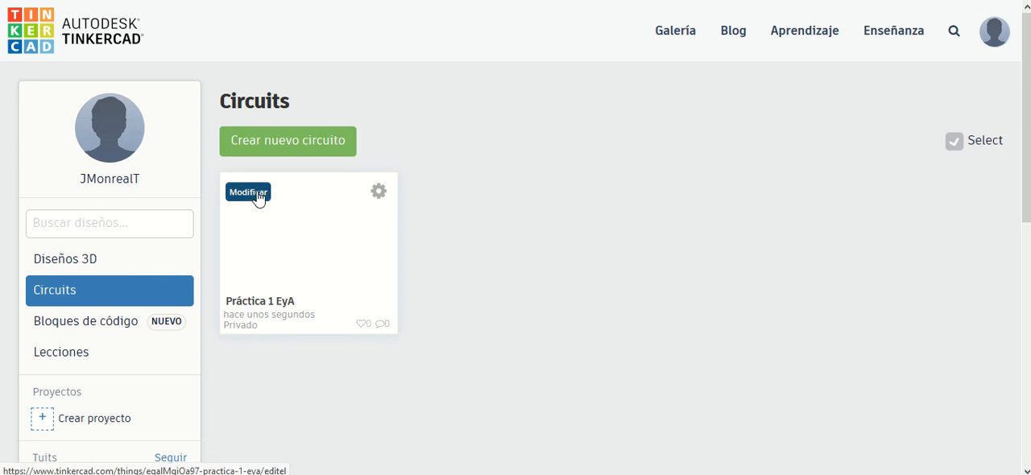
click(258, 199)
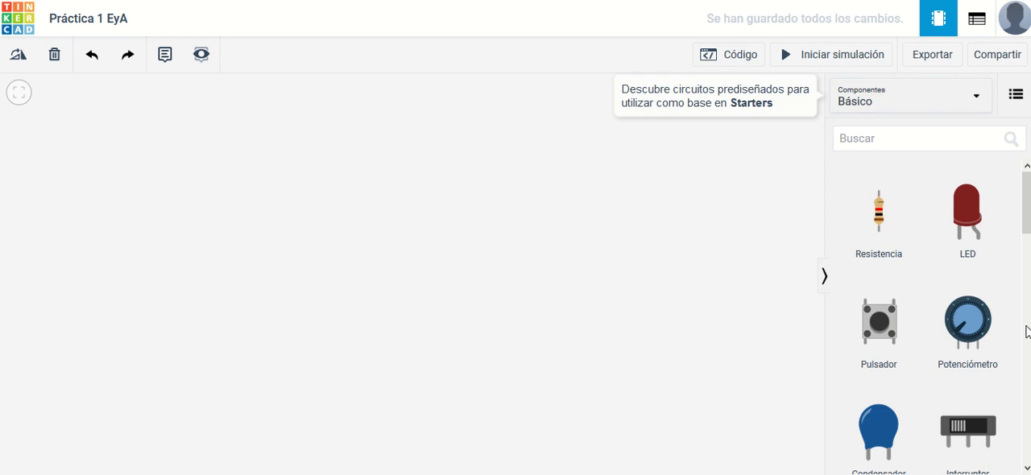
Step: Look through the basic components, the circuit assembly starters and the complete starters collection
scroll(905, 265, down, 8)
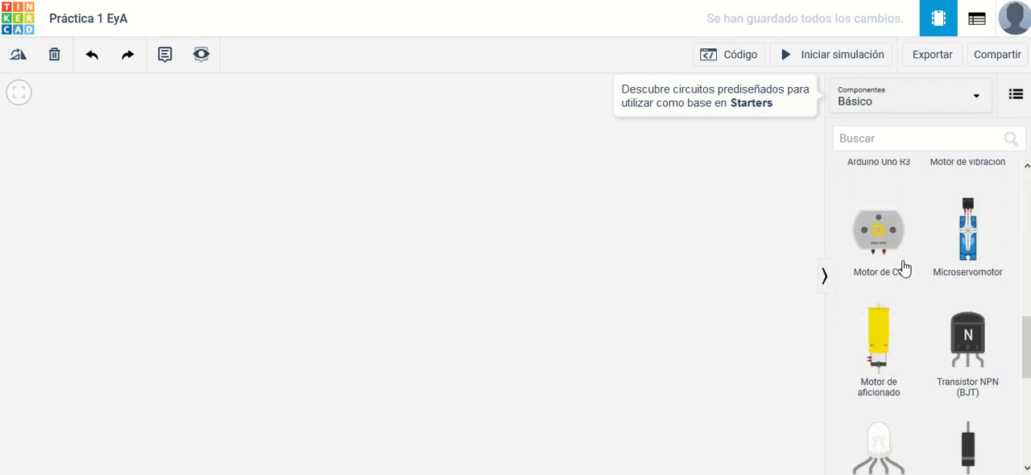
click(905, 103)
click(900, 238)
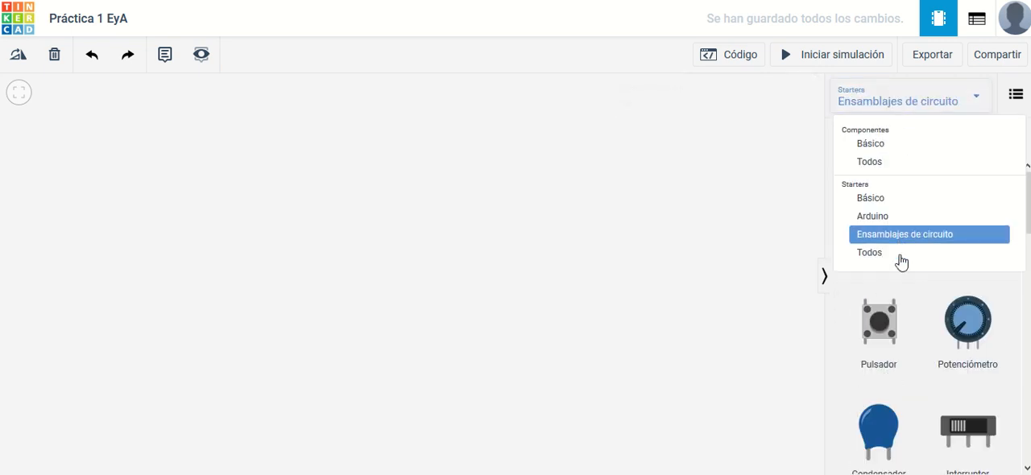
click(907, 103)
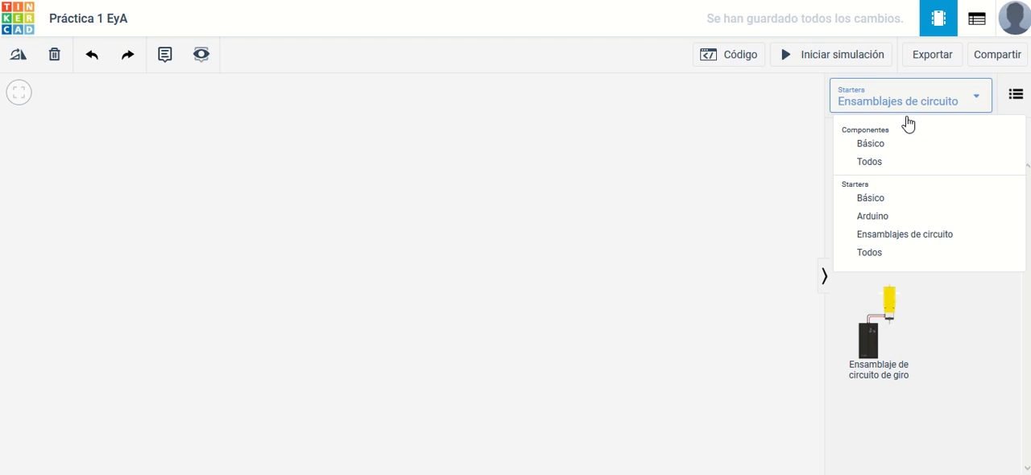
click(891, 256)
scroll(892, 214, down, 15)
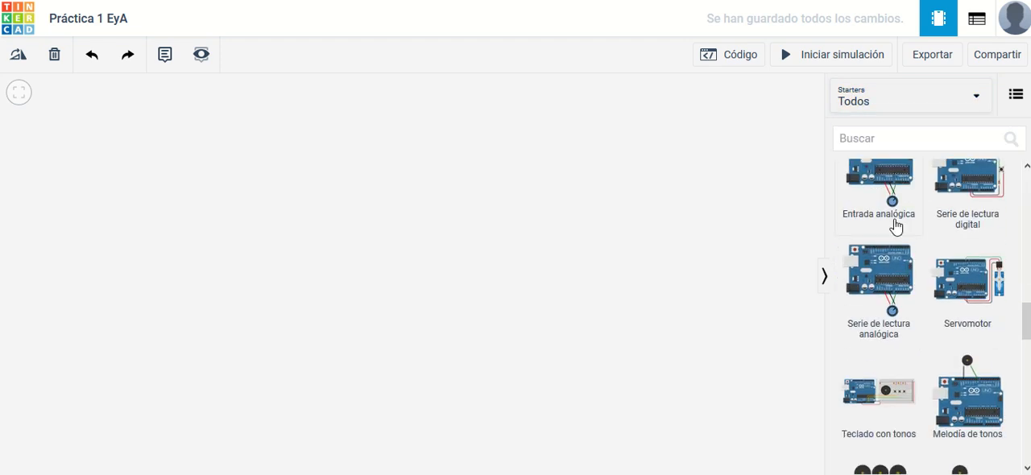
scroll(886, 268, down, 20)
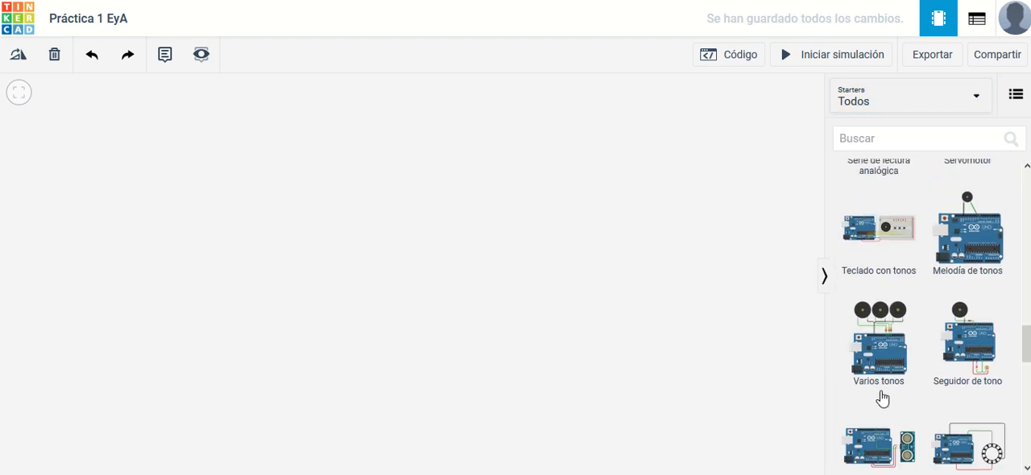
scroll(882, 398, up, 20)
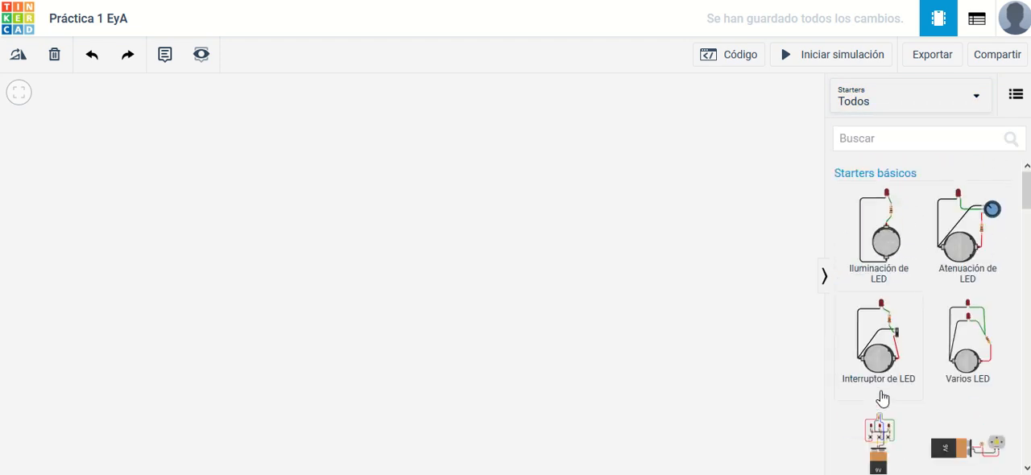
Step: Show all components (Todos) in the component library and search it for "bater"
click(865, 110)
click(866, 164)
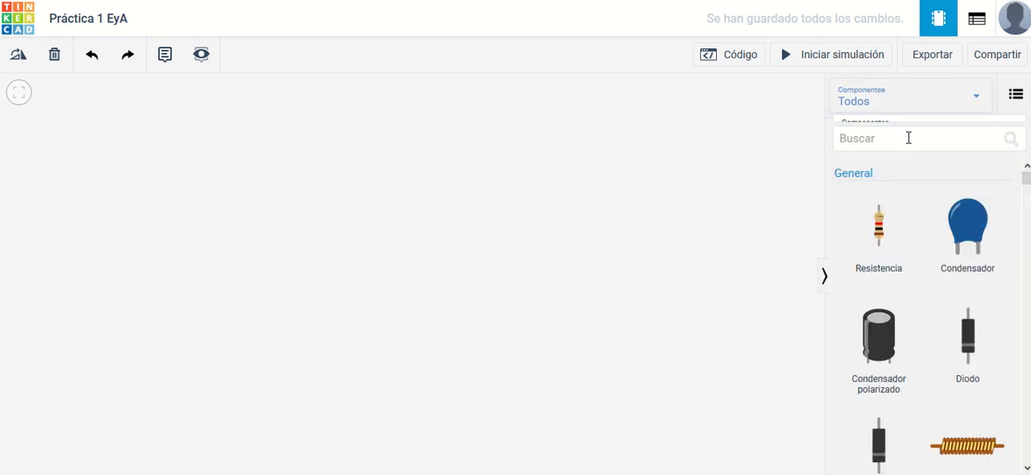
click(907, 140)
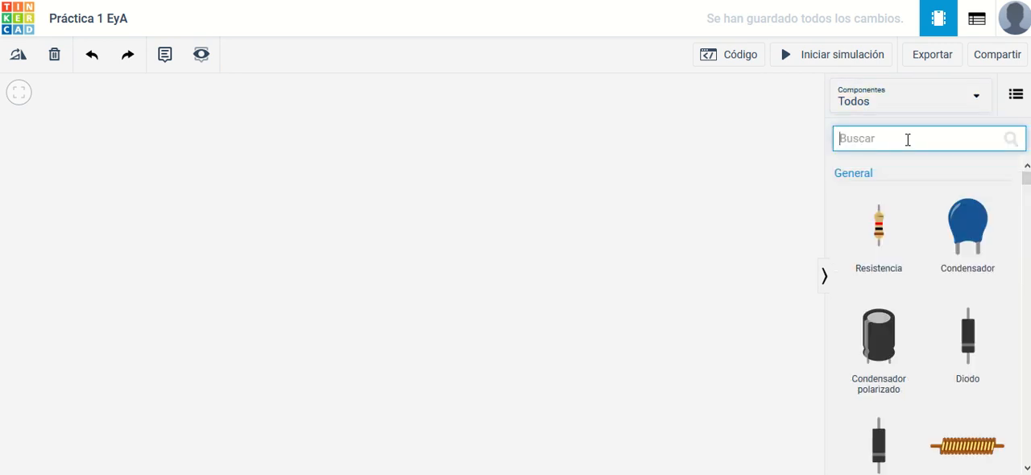
text(bater)
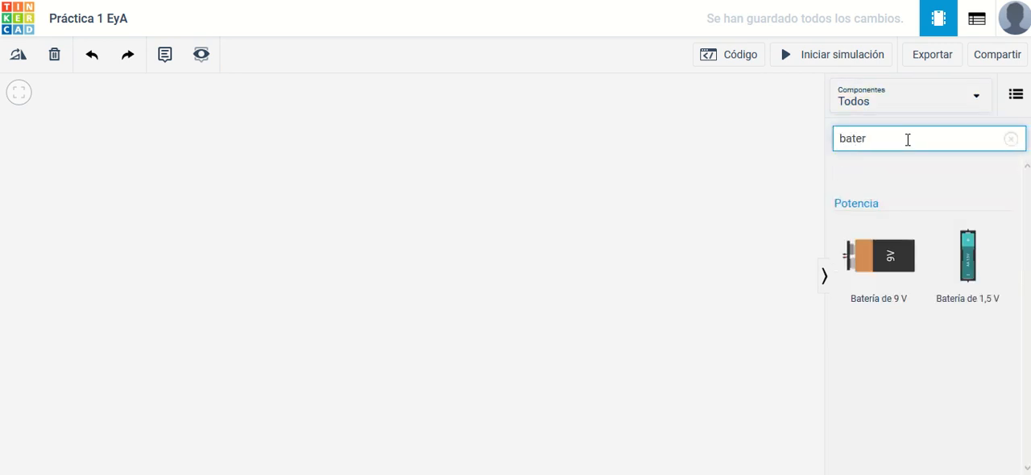
Step: Place a 9 V battery in the middle of the workspace, rotated upright with its terminals facing up
drag(865, 253, 433, 244)
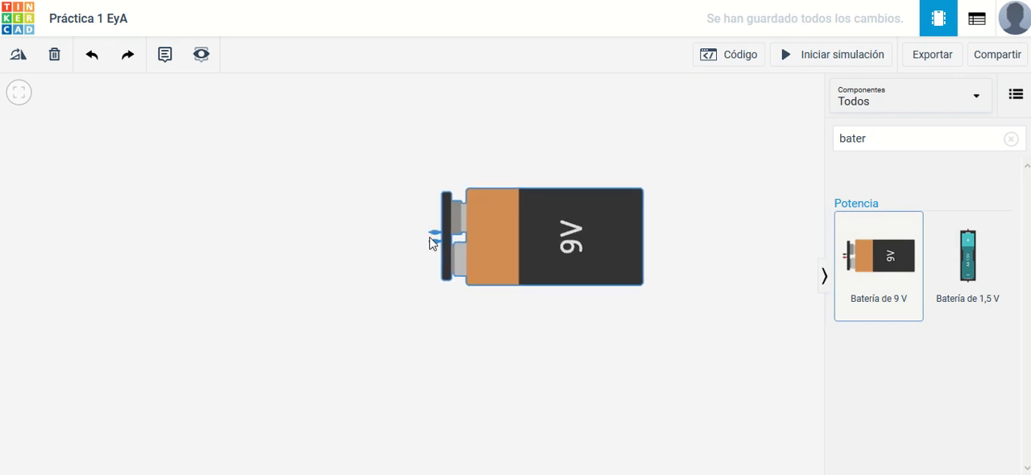
key(r)
key(r)
key(r)
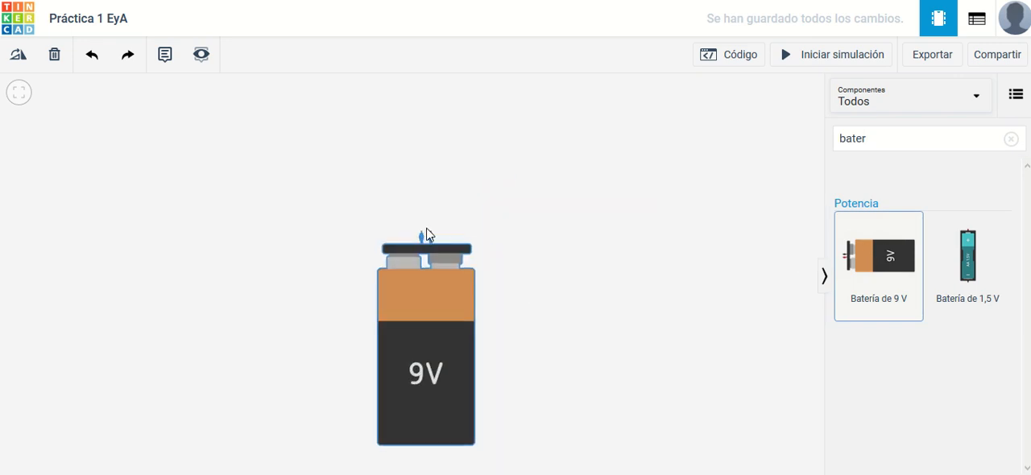
drag(441, 212, 459, 204)
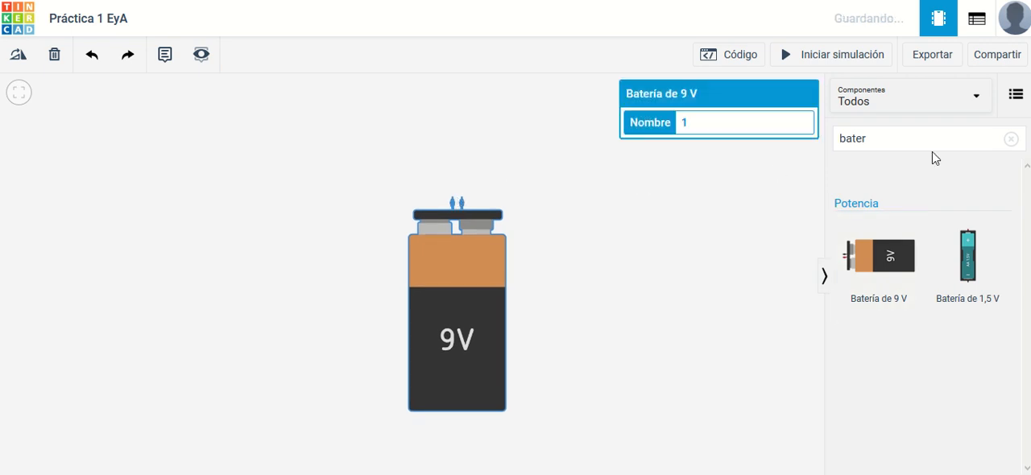
Step: Search the components for "multí" and place a multimeter just above the battery, aligned with its terminals
click(893, 137)
key(ctrl+a)
text(multi)
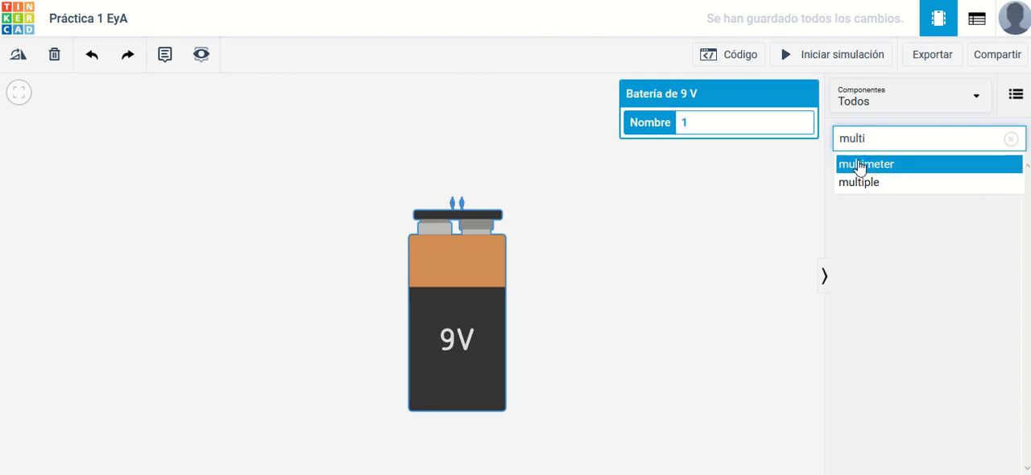
key(BackSpace)
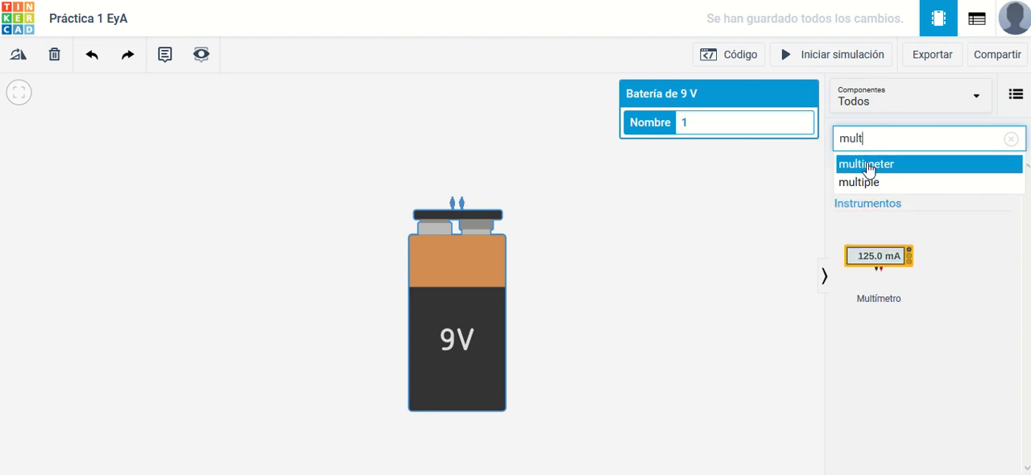
text(í)
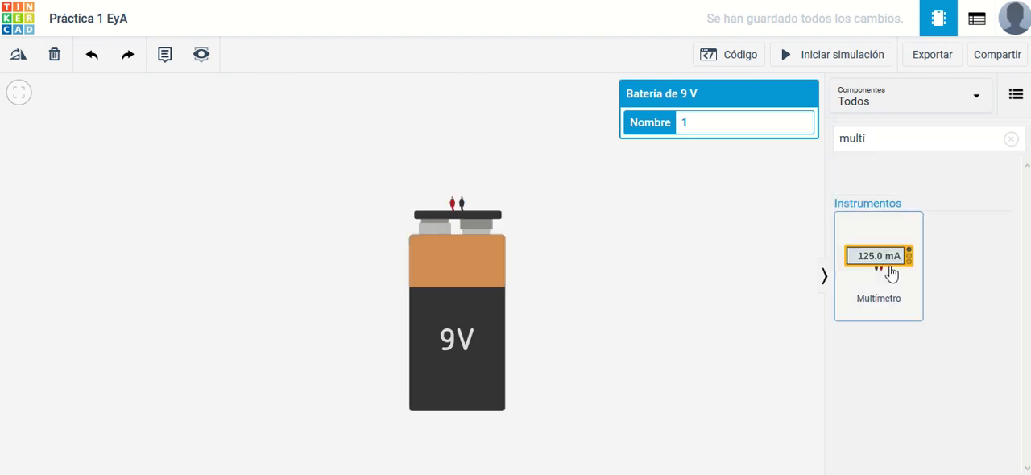
drag(863, 272, 463, 172)
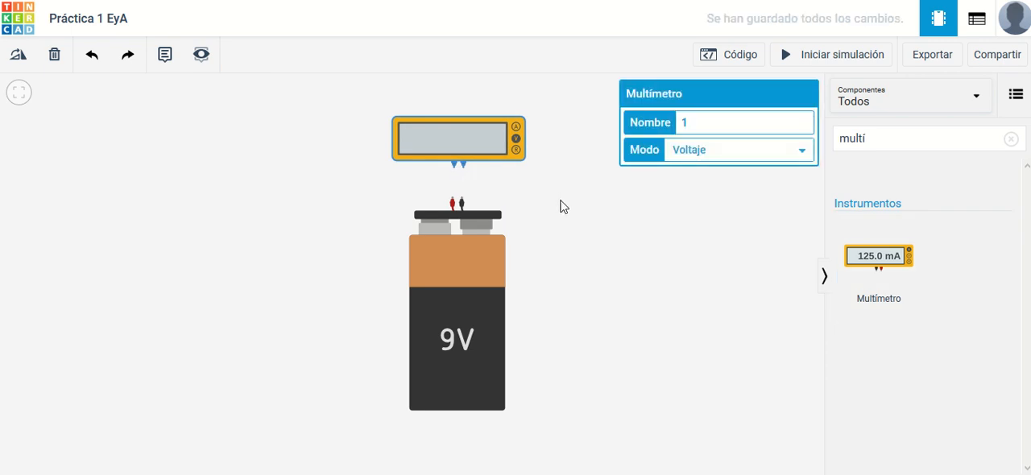
click(554, 201)
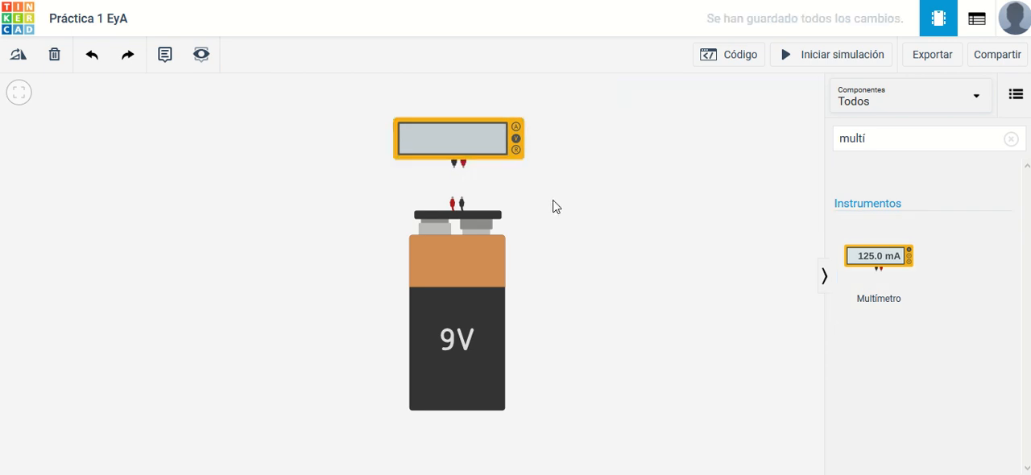
Step: Wire the multimeter's positive terminal to the battery's positive terminal and colour the cable red (rojo)
click(465, 168)
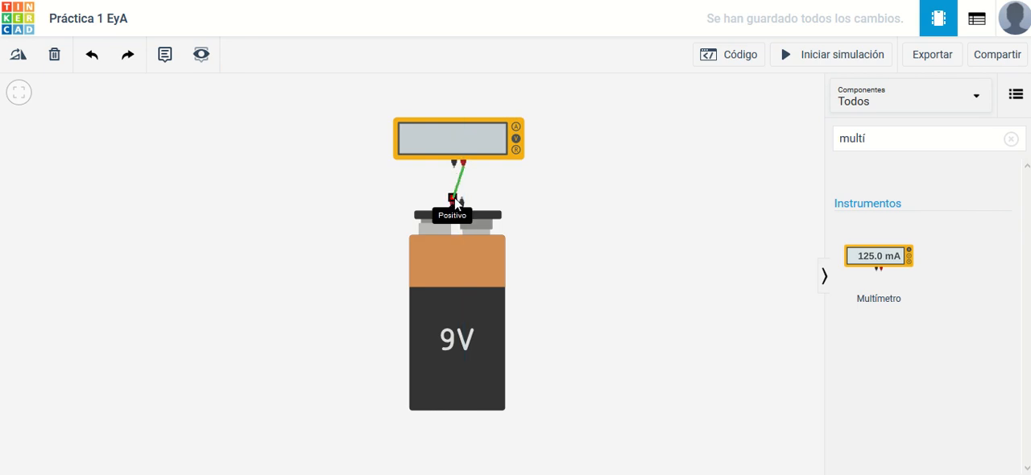
click(454, 201)
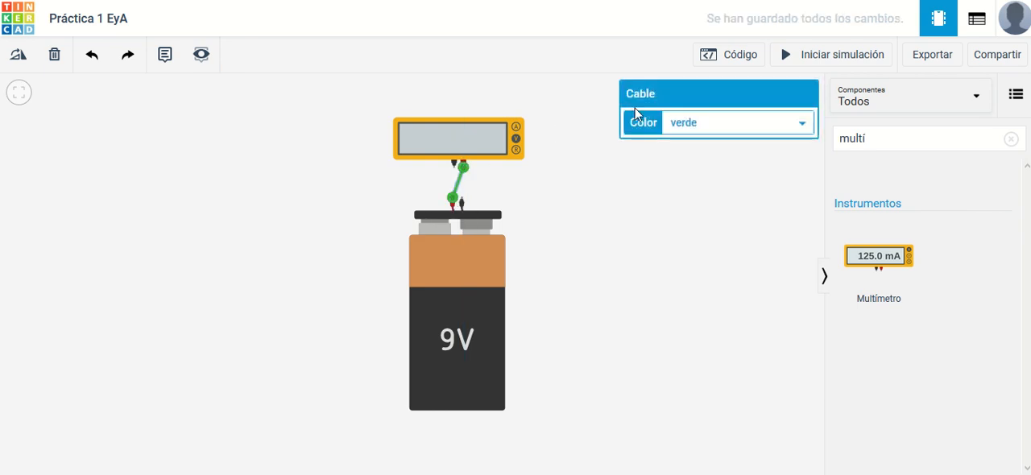
click(683, 127)
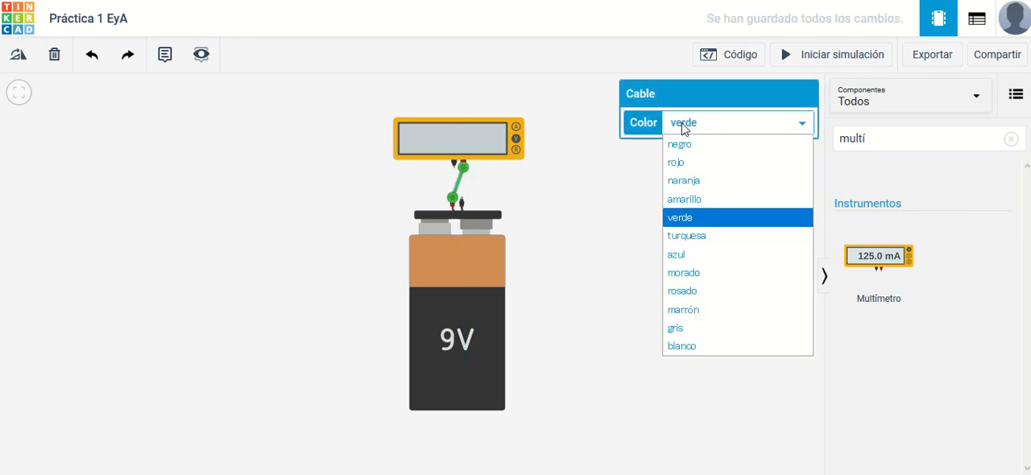
click(719, 168)
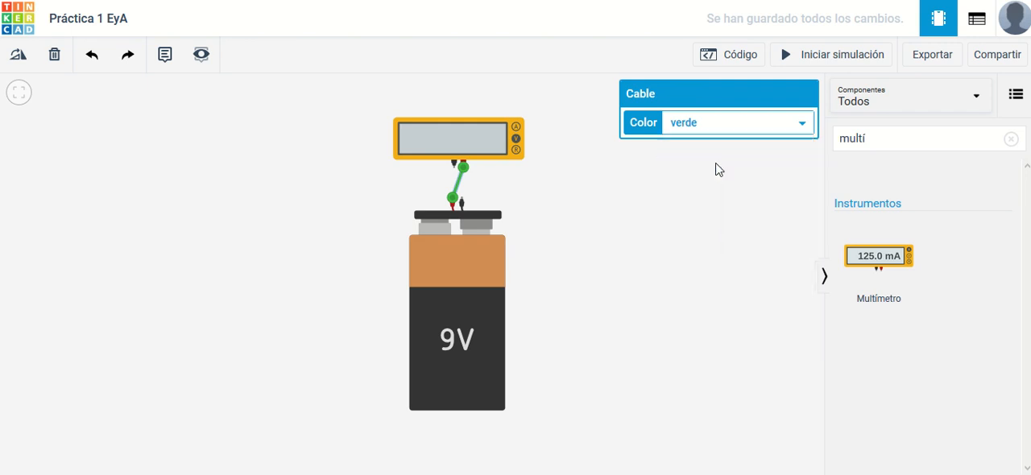
click(528, 192)
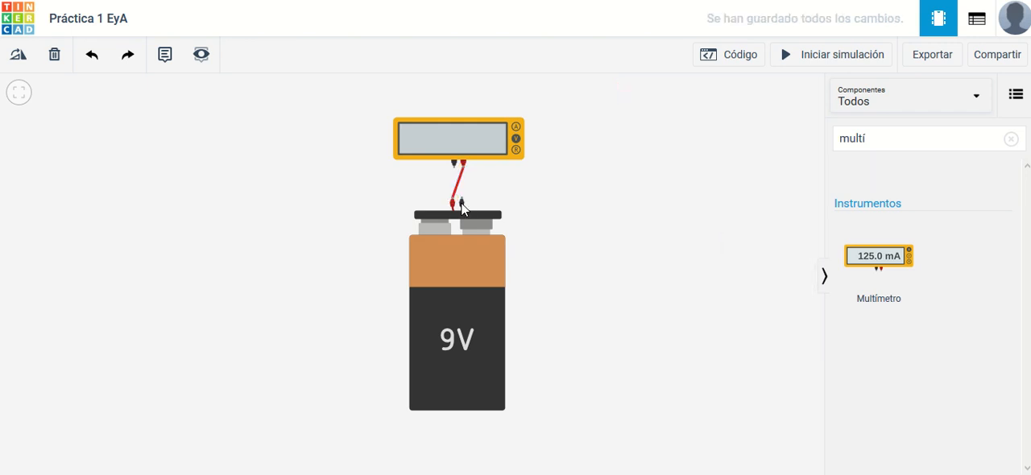
Step: Wire the battery's negative terminal to the multimeter's negative terminal and colour the cable black (negro)
click(461, 202)
click(454, 168)
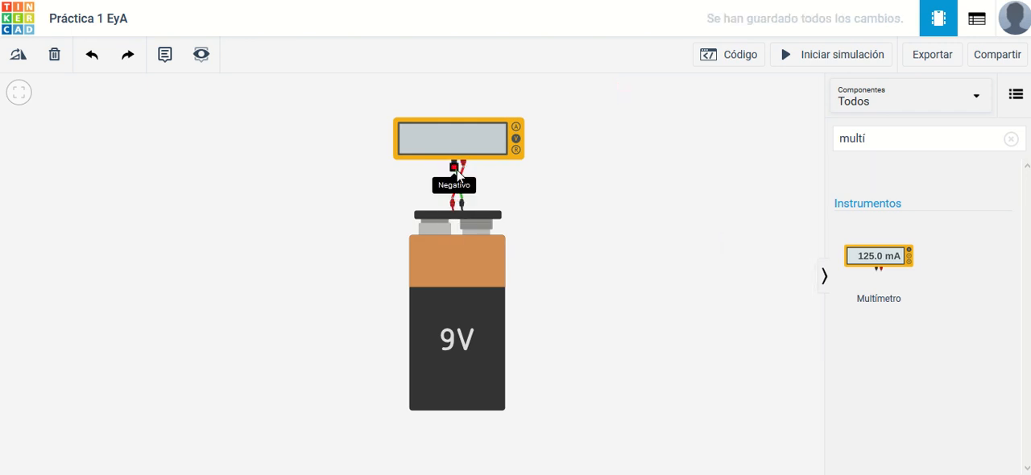
click(700, 132)
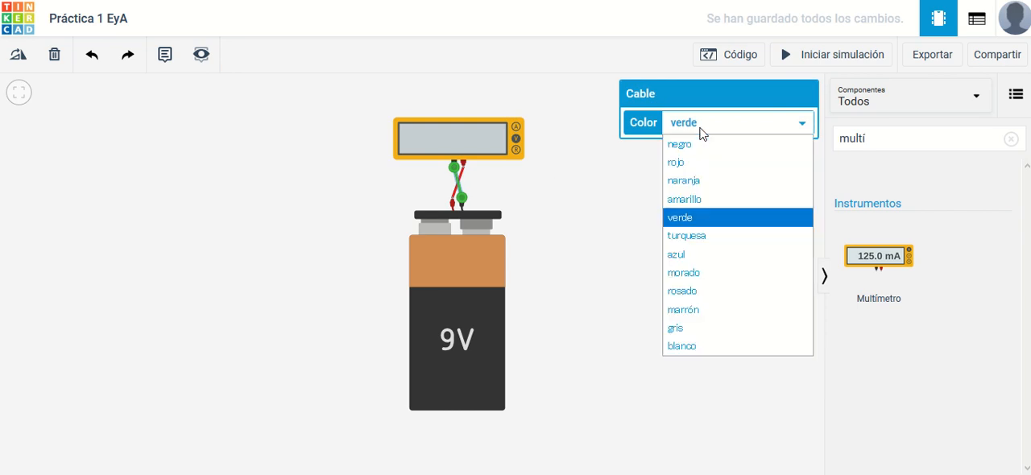
click(687, 145)
click(601, 229)
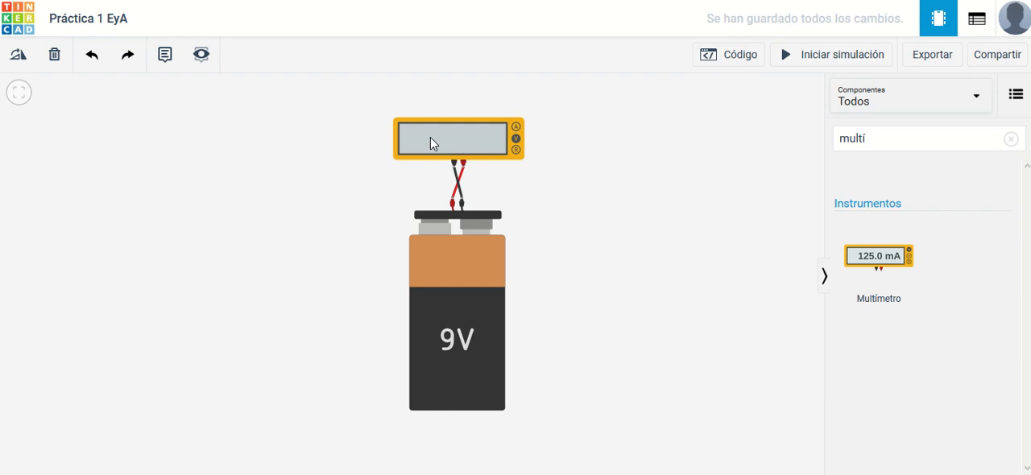
Step: Run the simulation to measure the battery's voltage, and switch the multimeter to amperage and resistance modes
click(819, 60)
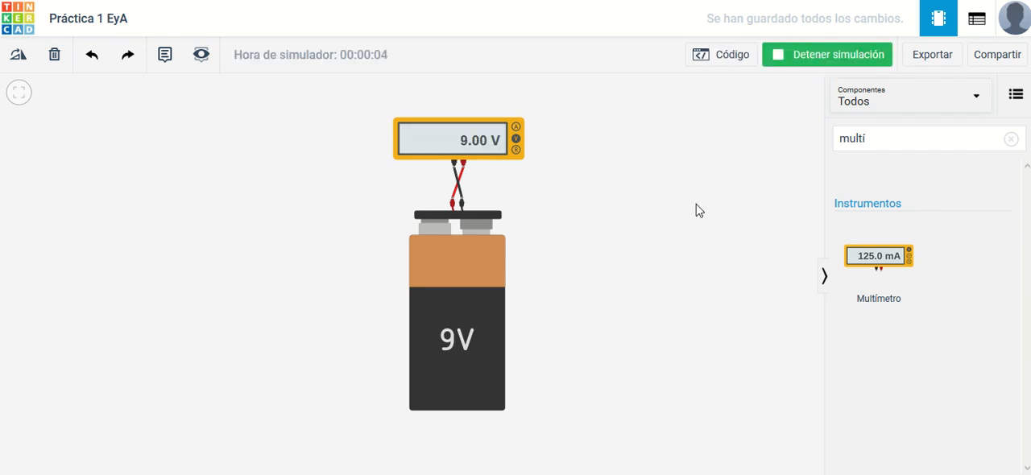
click(517, 129)
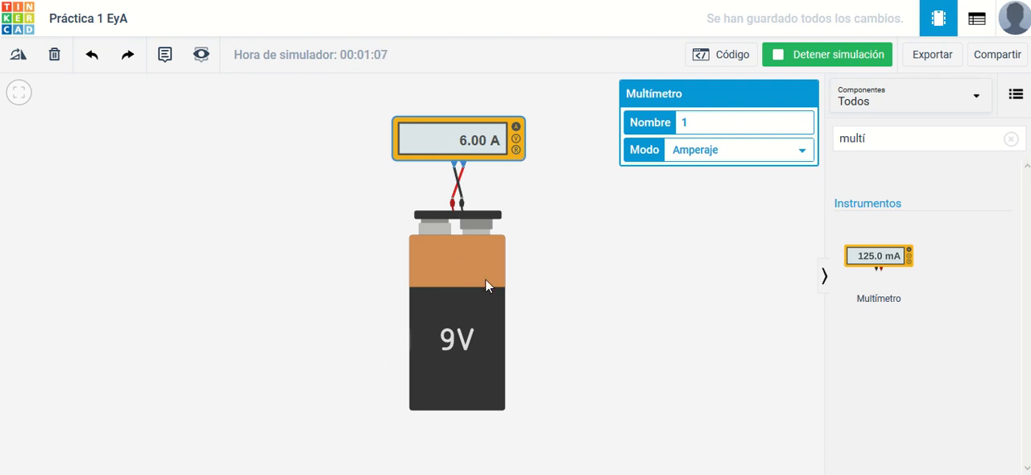
click(517, 151)
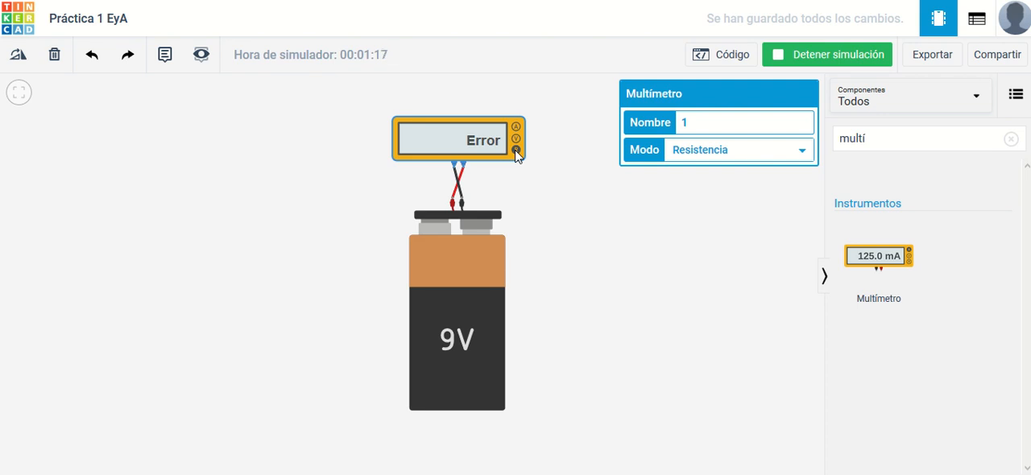
click(646, 226)
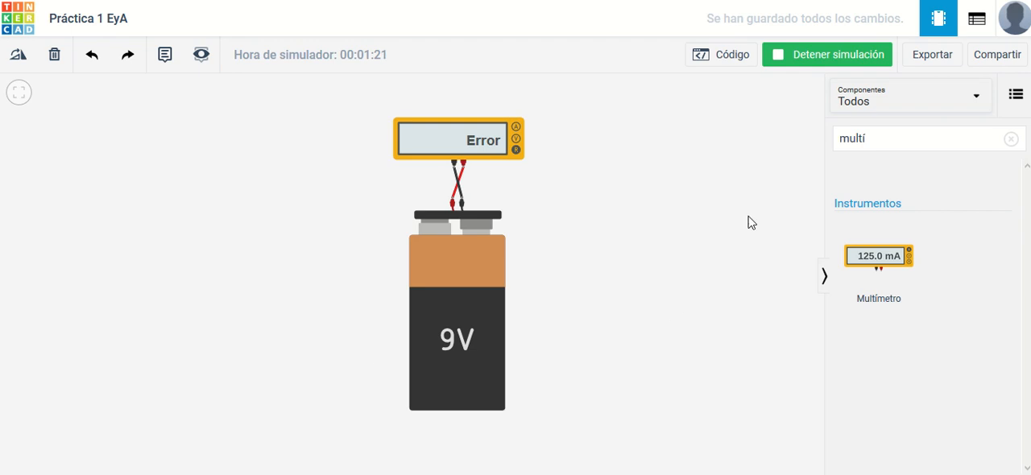
Step: Clear the component search and empty the workspace by deleting the battery and the multimeter
click(1011, 140)
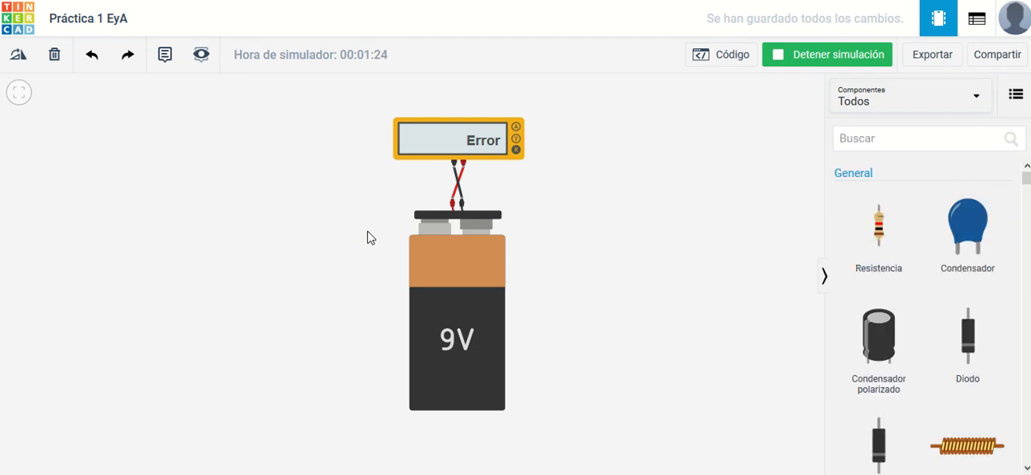
click(453, 298)
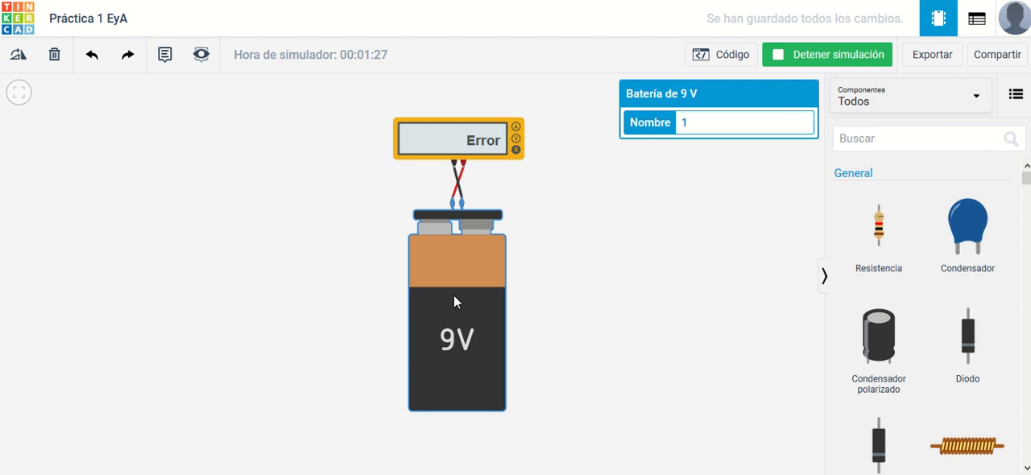
key(Delete)
click(476, 142)
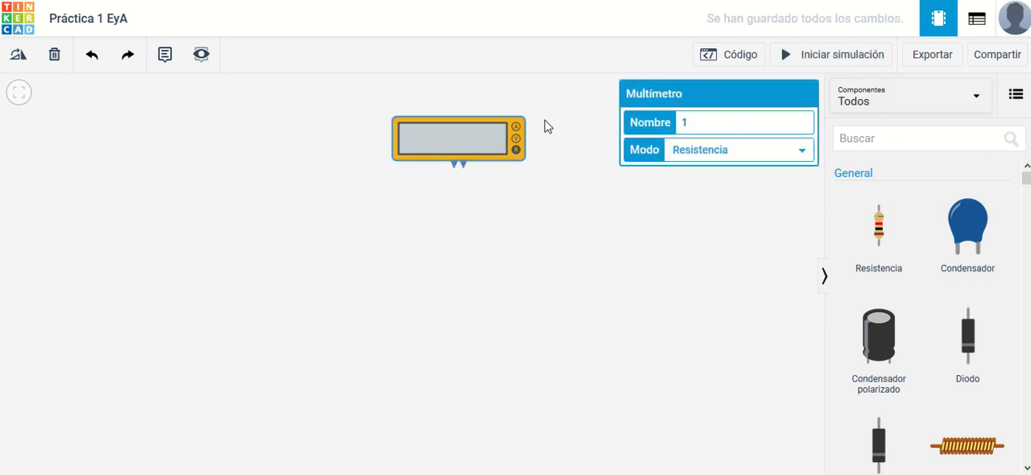
click(54, 56)
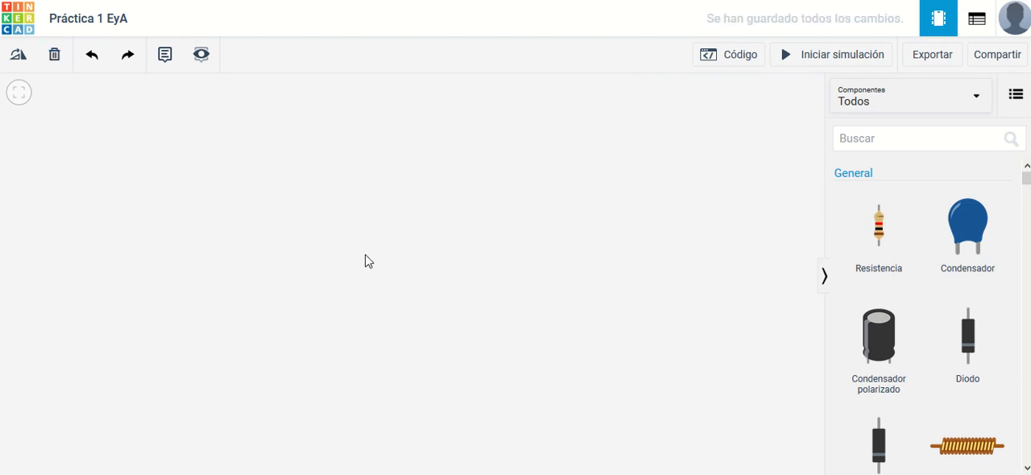